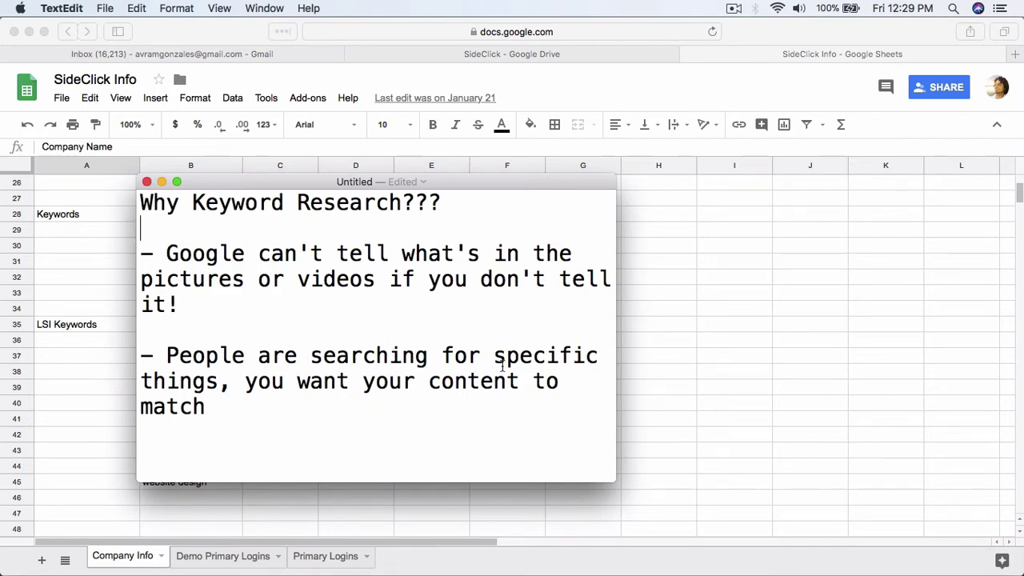
- Review the Super Basic KW Research notes beside the spreadsheet's keyword list and highlight "Start broad (industry + geography)"
scroll(502, 365, down, 2)
scroll(502, 365, down, 10)
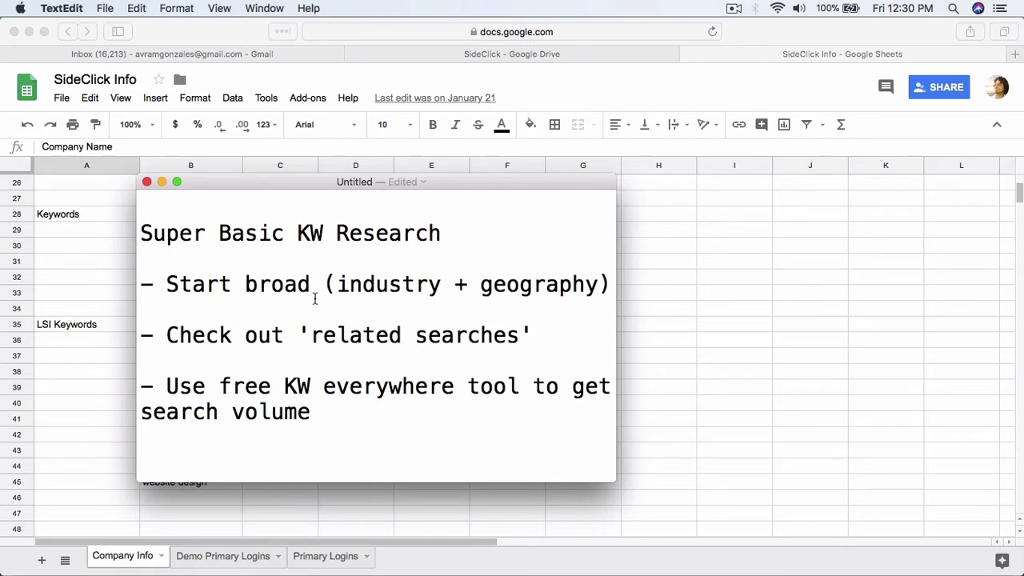
drag(461, 182, 458, 323)
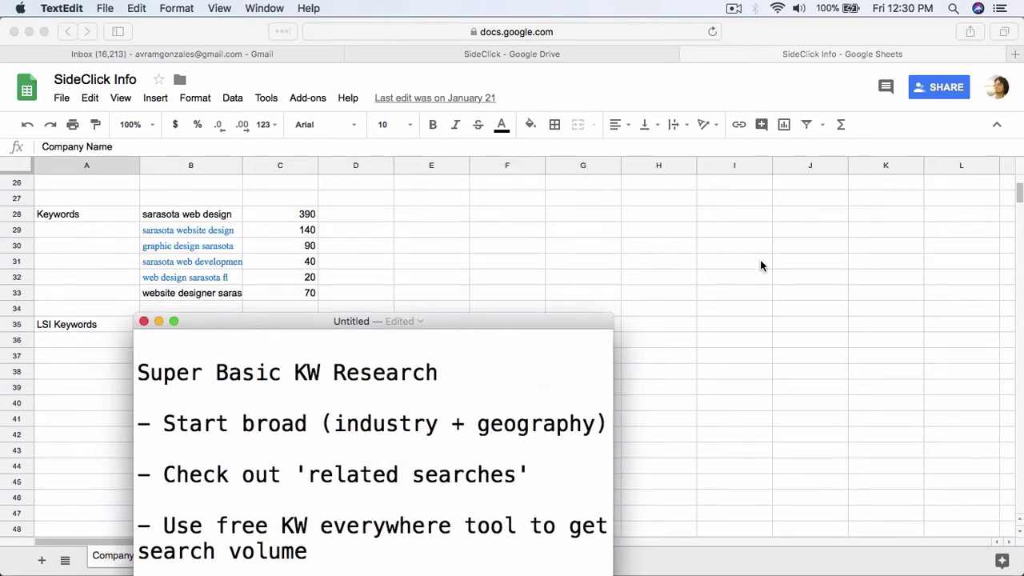
scroll(761, 266, down, 1)
scroll(760, 264, up, 1)
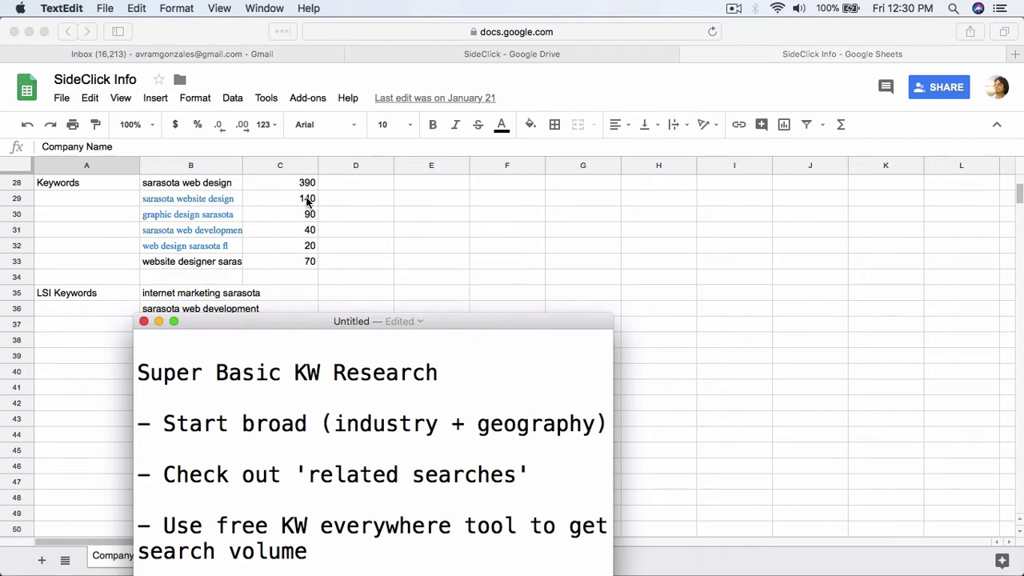
drag(264, 318, 268, 292)
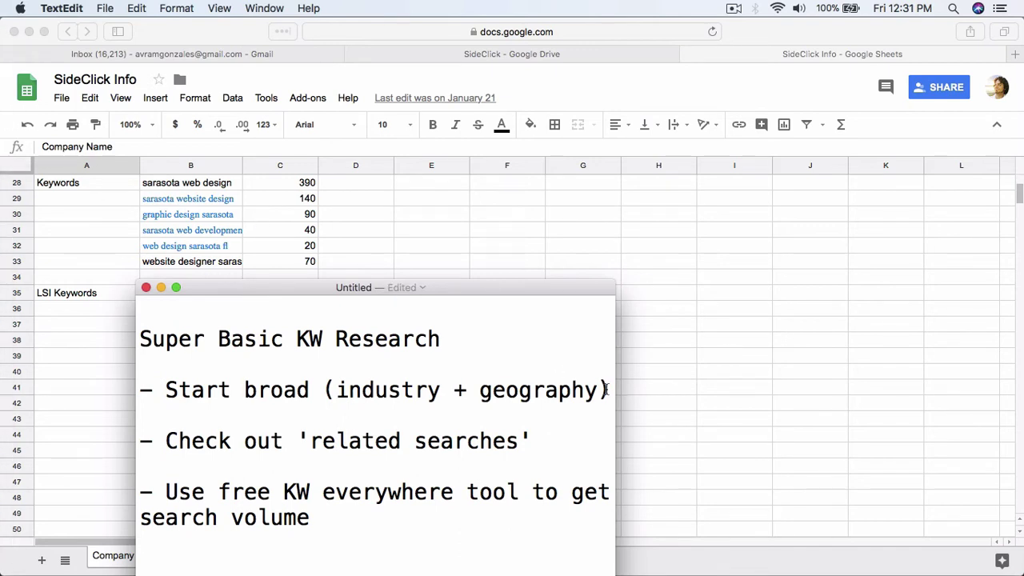
drag(608, 390, 167, 388)
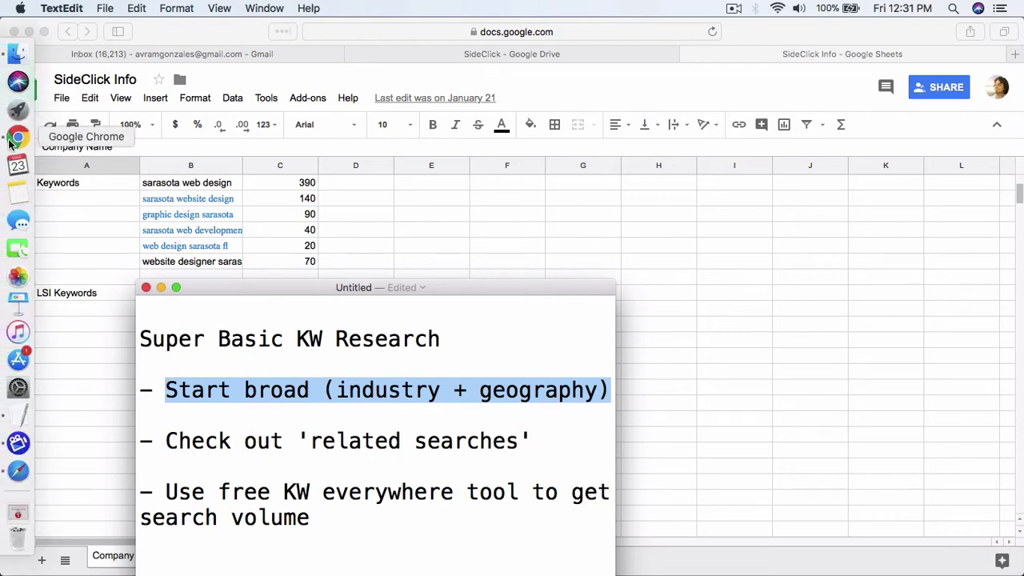
- Switch to Chrome and search Google for "dentist denver colorado" in a new tab
click(14, 138)
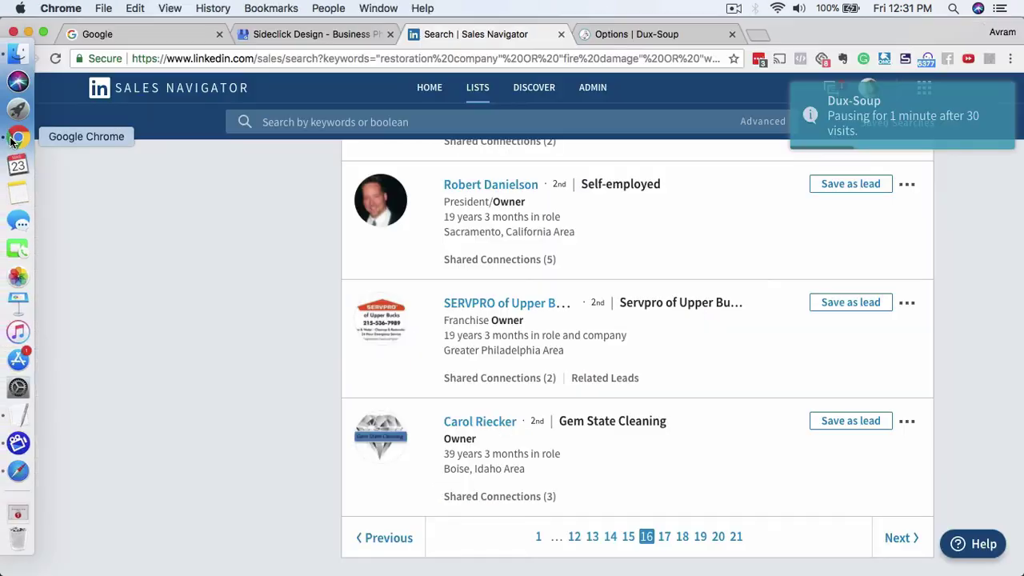
click(764, 35)
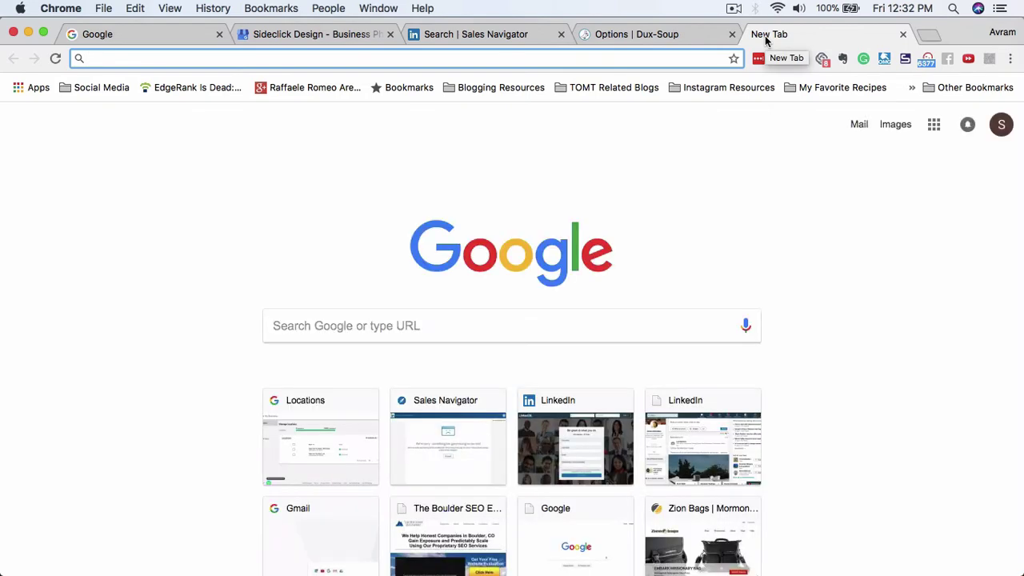
text(denti)
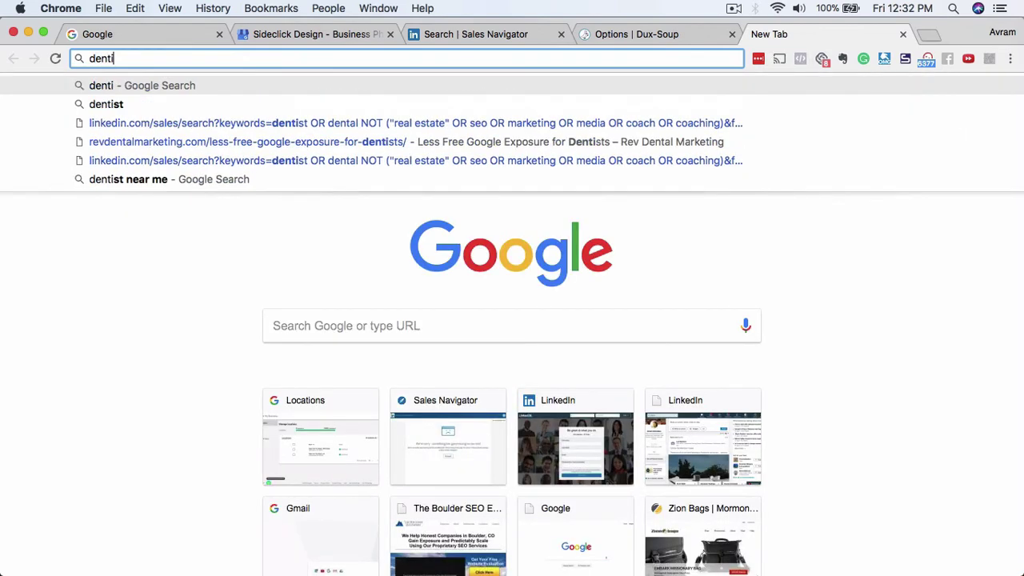
text(st denver co)
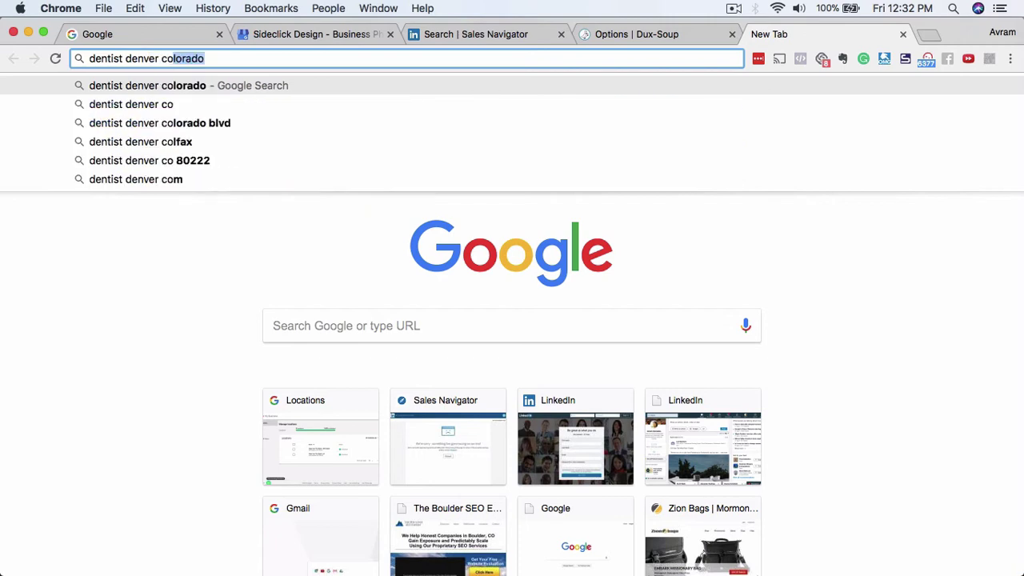
key(Return)
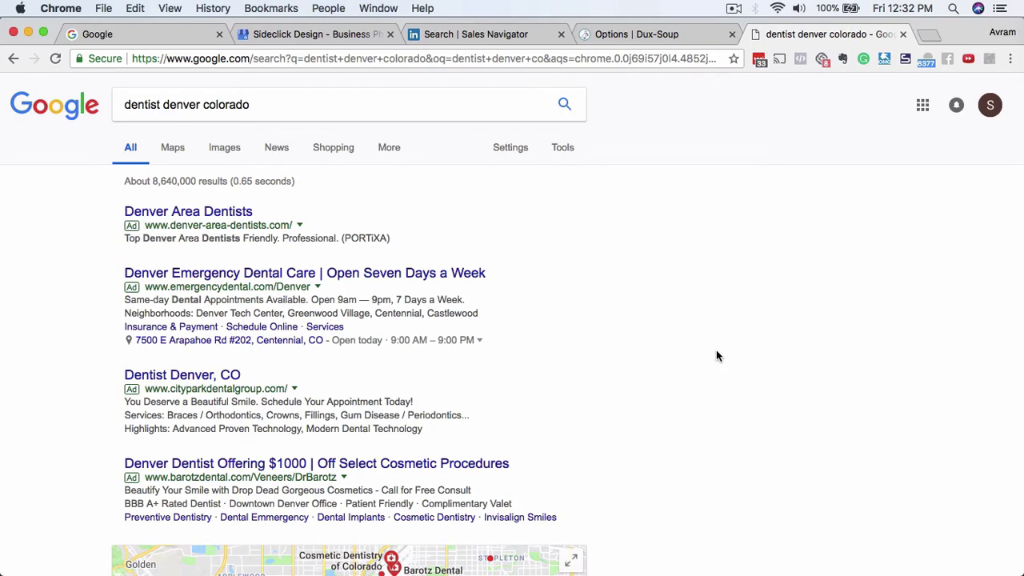
- Examine the searches related to "dentist denver colorado" and highlight their search volume figures
scroll(717, 356, down, 10)
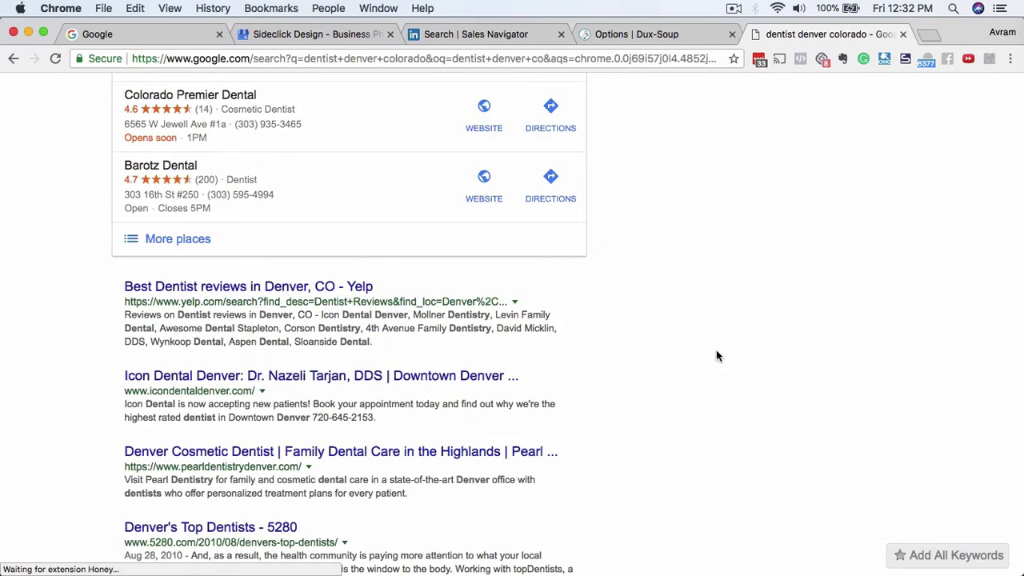
scroll(716, 356, down, 10)
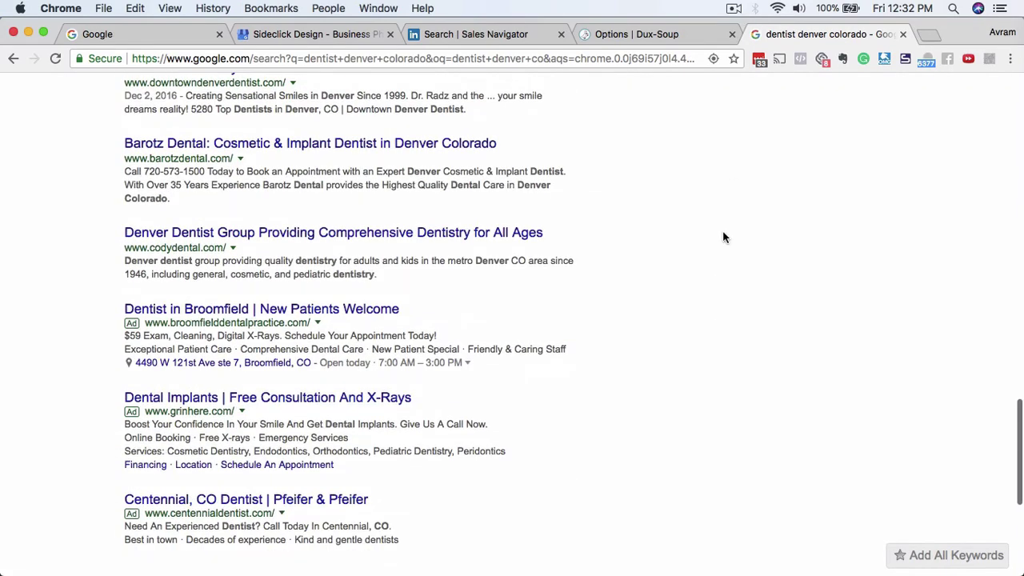
scroll(722, 237, down, 5)
click(734, 8)
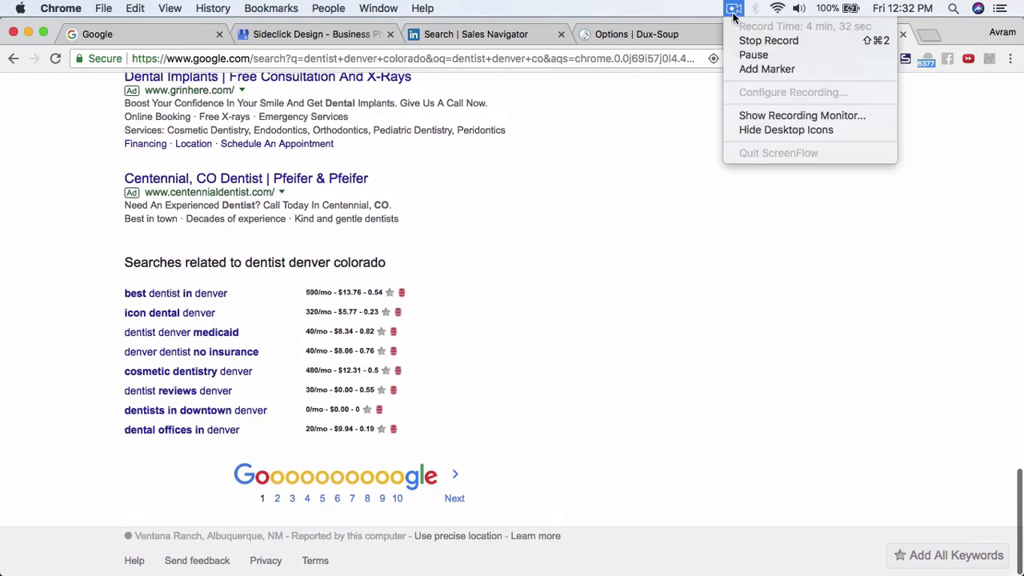
click(752, 54)
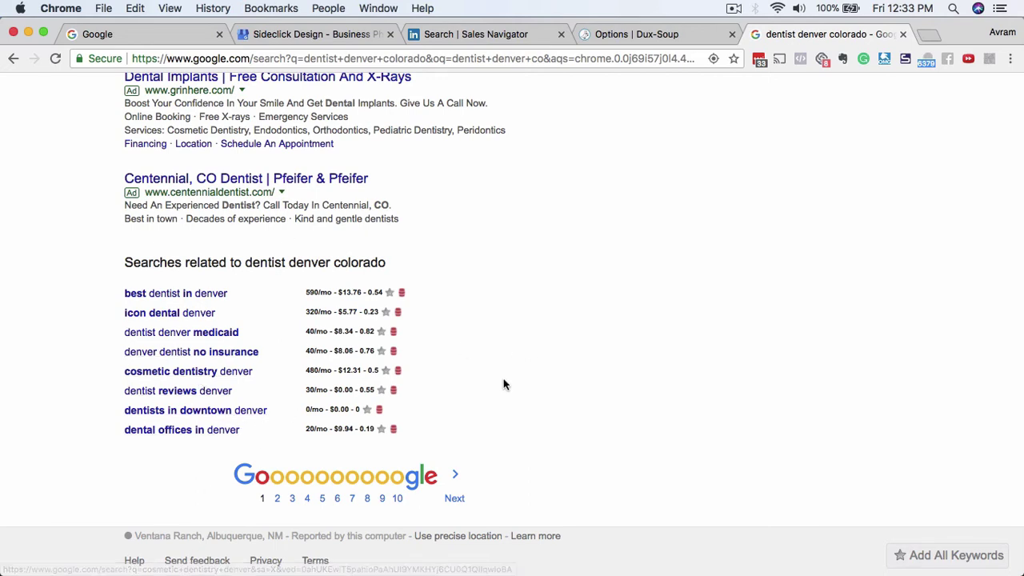
drag(404, 427, 302, 292)
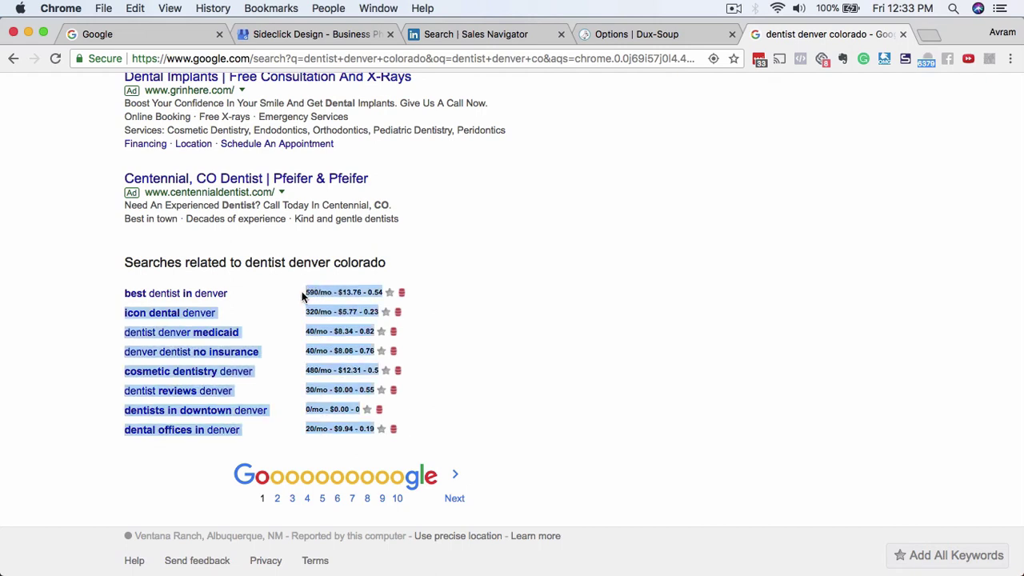
click(465, 384)
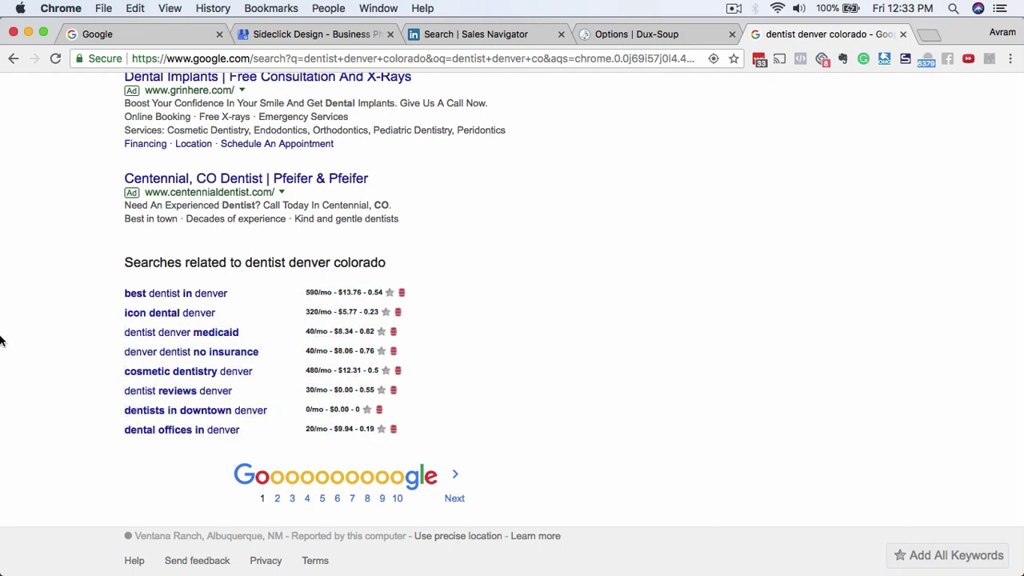
- Switch to TextEdit to reread the keyword research tips, and return to the search results in Chrome
click(18, 414)
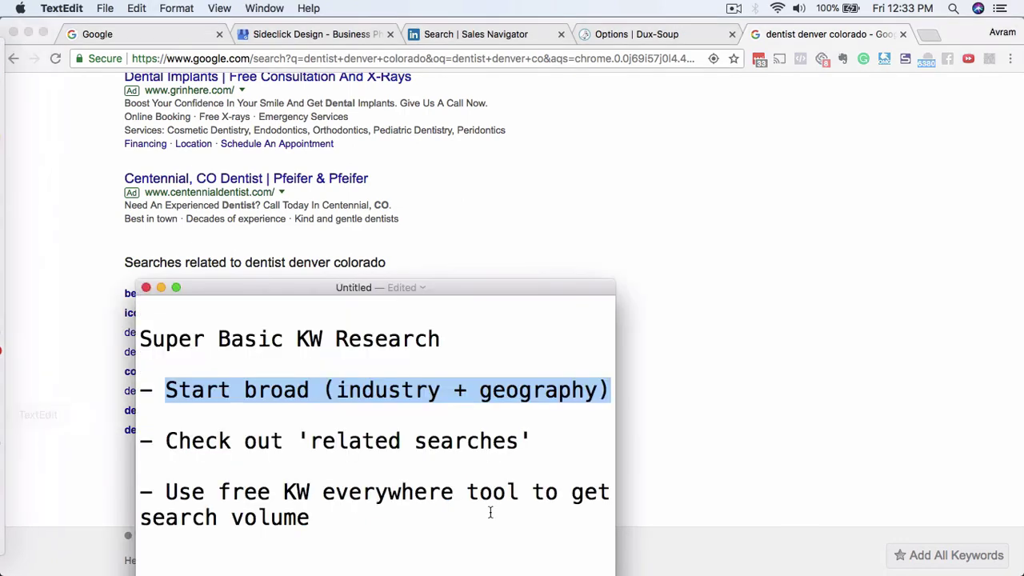
drag(501, 289, 559, 162)
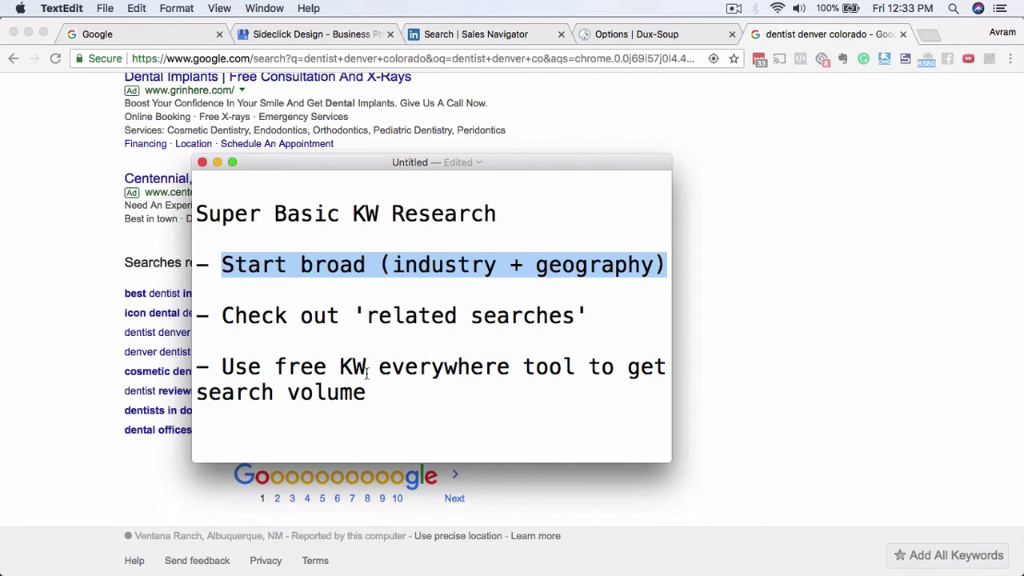
click(804, 298)
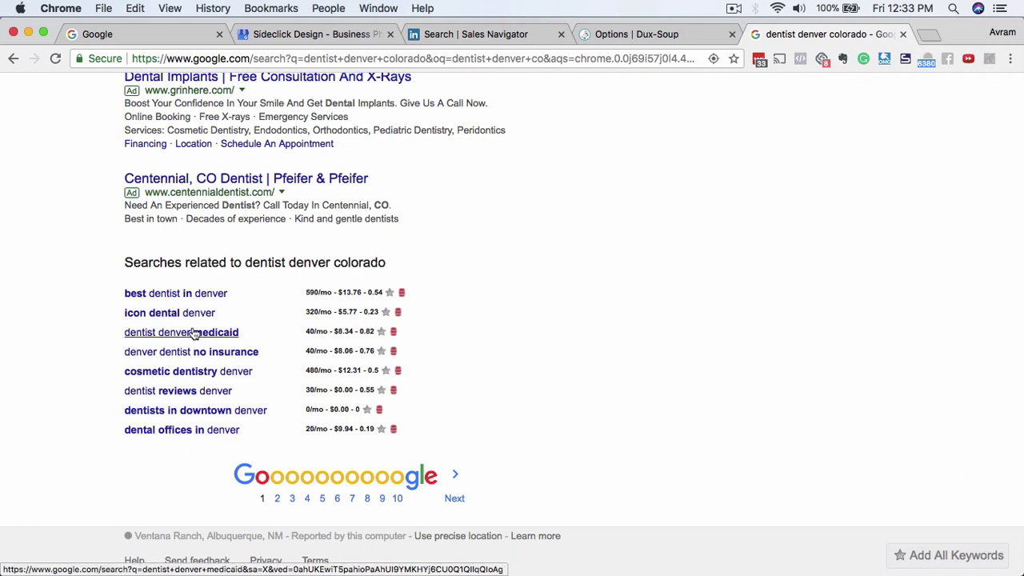
- Open the related search "best dentist in denver" and examine its monthly volume and its own related searches
click(172, 296)
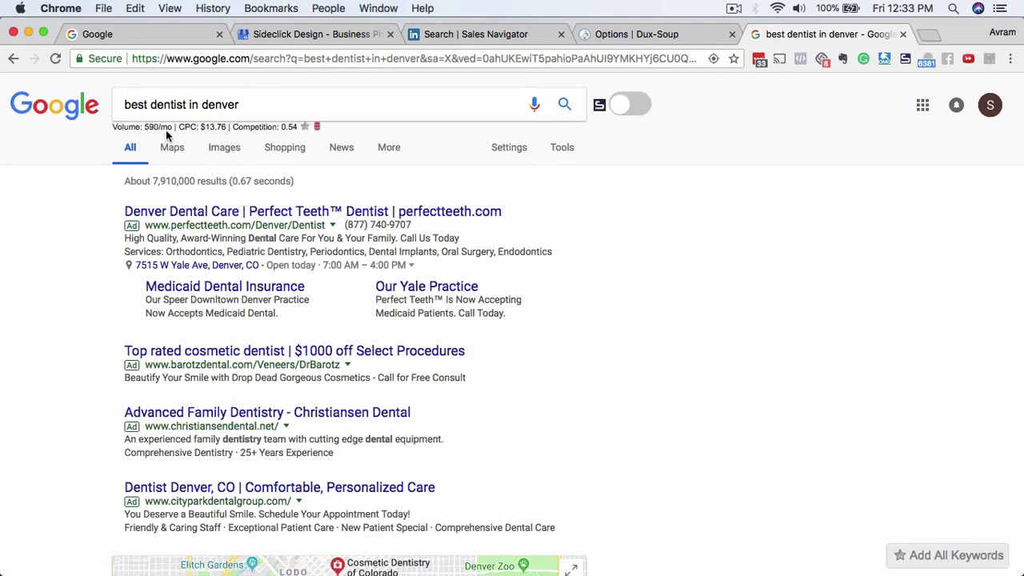
drag(142, 126, 167, 127)
click(662, 308)
scroll(684, 379, down, 15)
scroll(684, 378, down, 5)
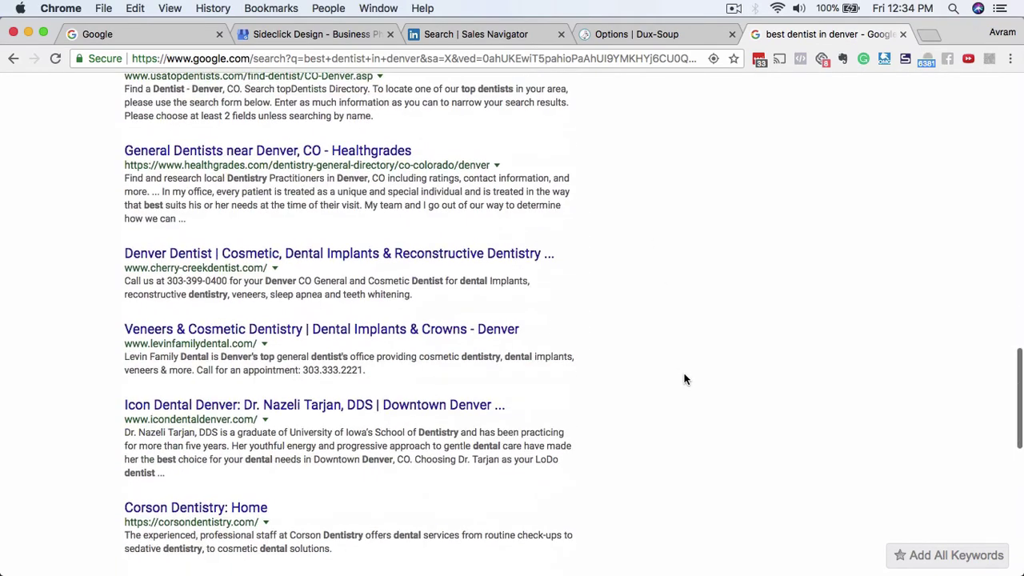
scroll(684, 378, down, 6)
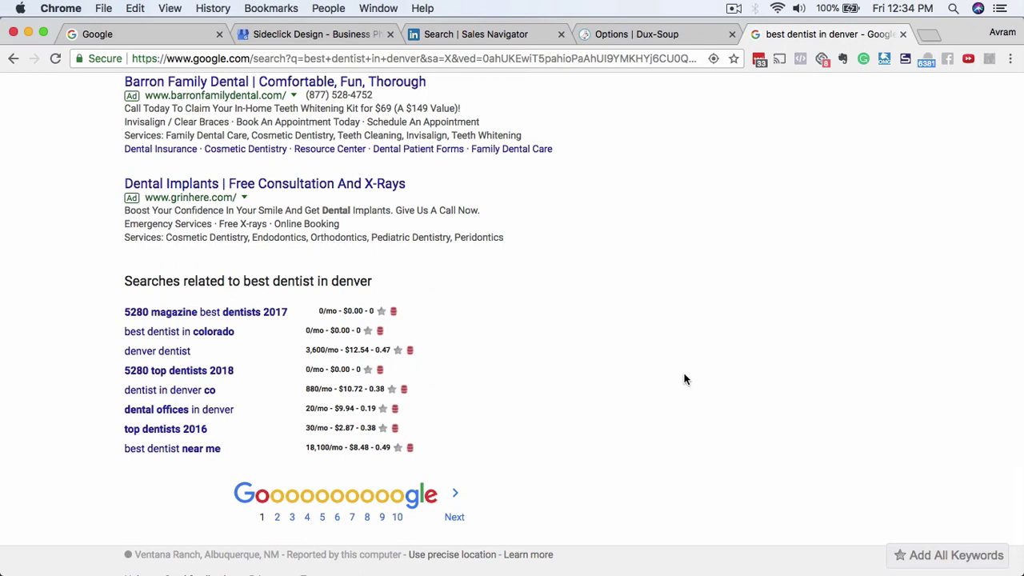
scroll(684, 378, down, 2)
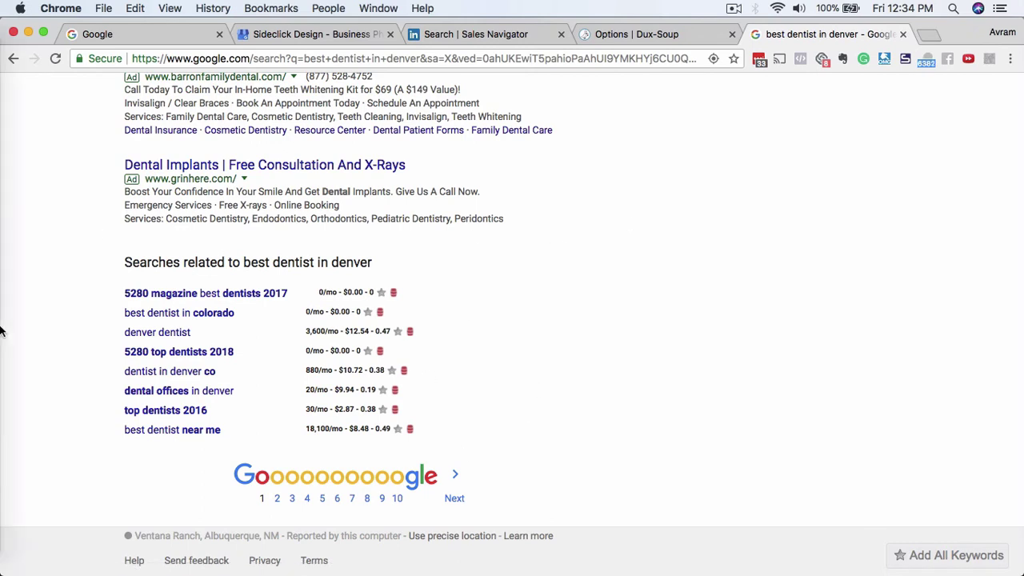
- Switch to the TextEdit notes and bring the LSI Keywords section with the Dentist example into view
click(20, 349)
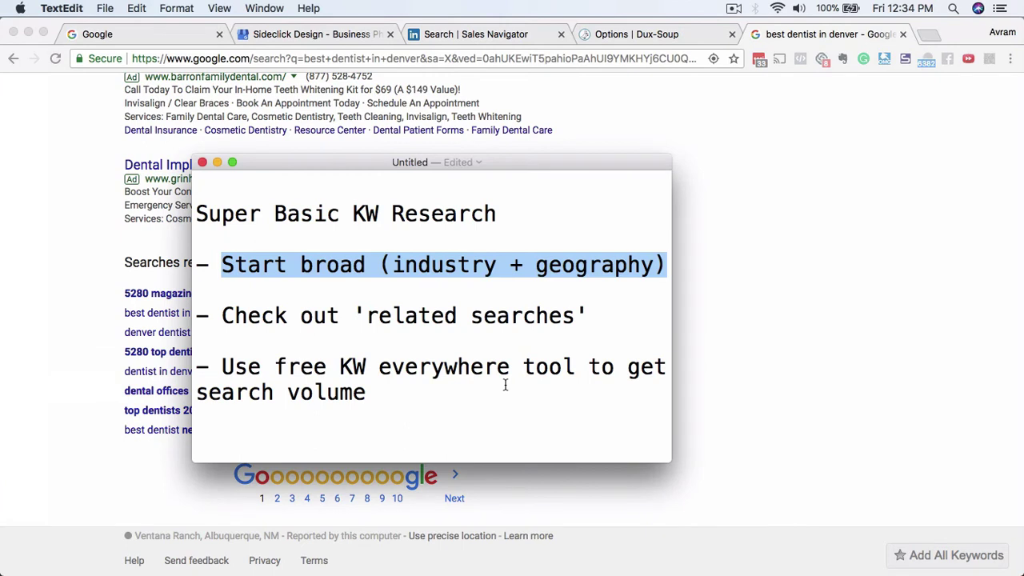
click(426, 406)
scroll(426, 404, down, 5)
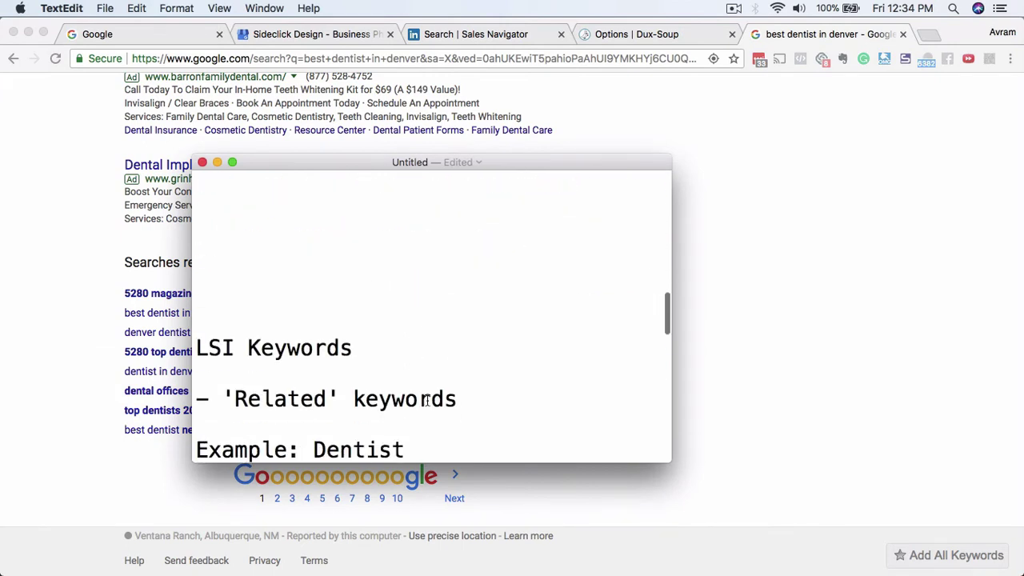
scroll(426, 400, down, 3)
scroll(426, 400, up, 1)
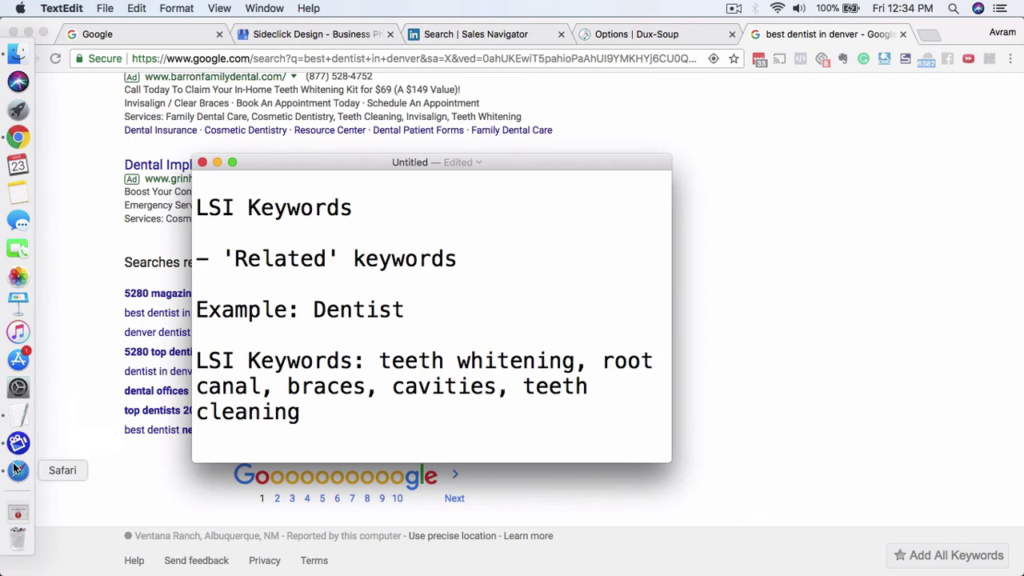
- Switch to the SideClick Info sheet in Safari and place the TextEdit LSI Keywords notes below its Keywords list
click(16, 469)
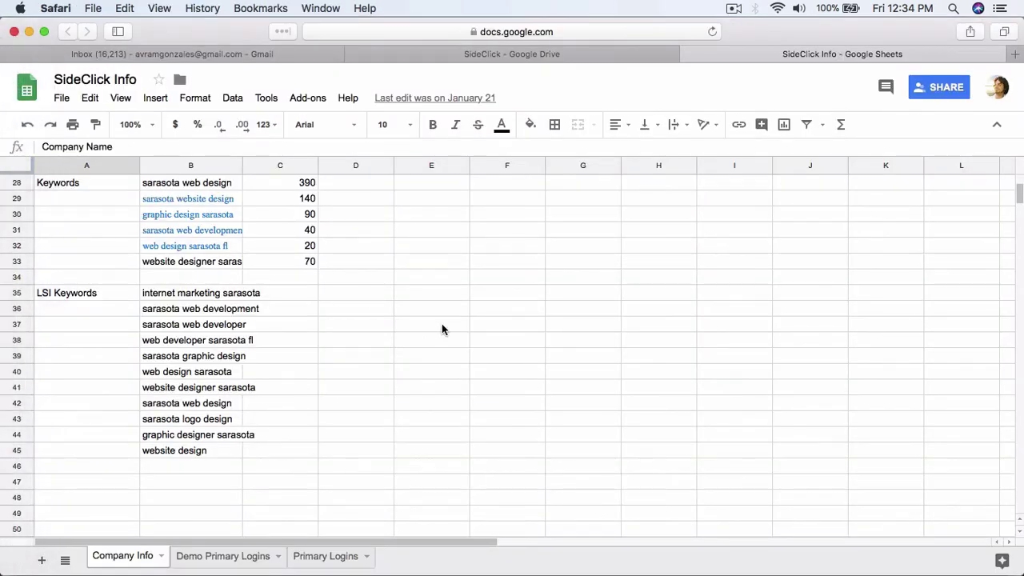
scroll(441, 323, up, 1)
click(19, 420)
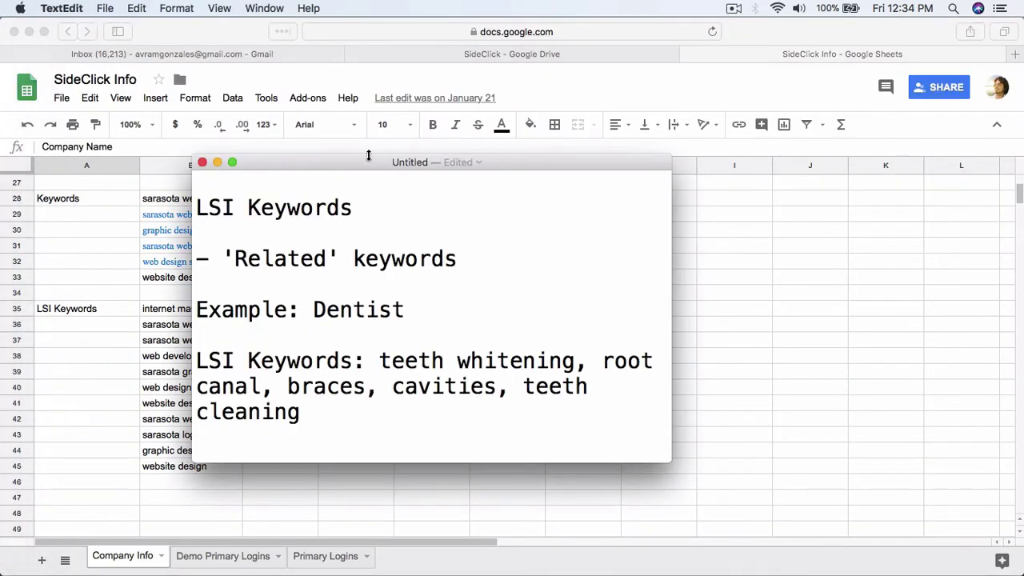
drag(344, 164, 291, 301)
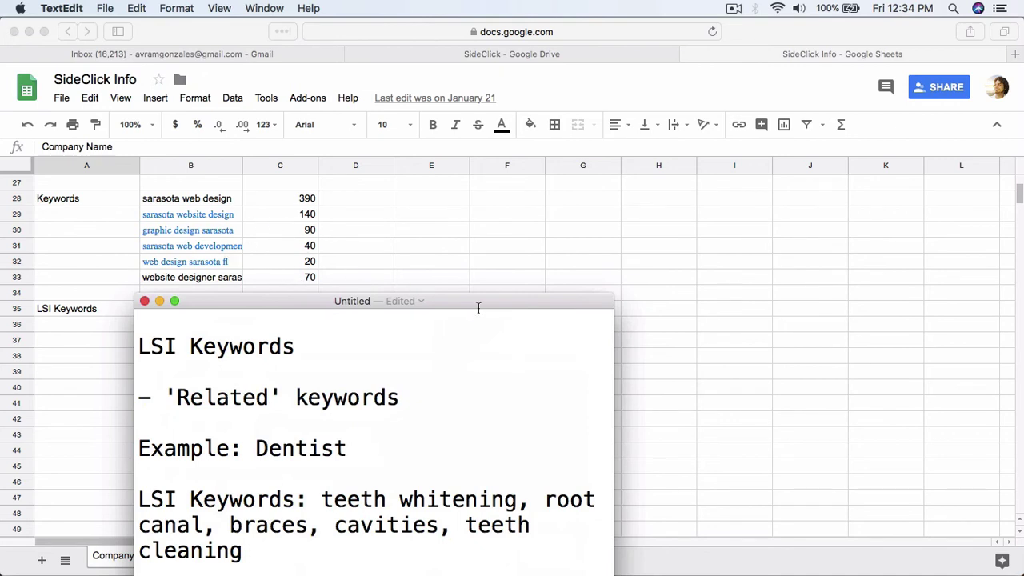
scroll(372, 396, down, 2)
scroll(372, 395, up, 1)
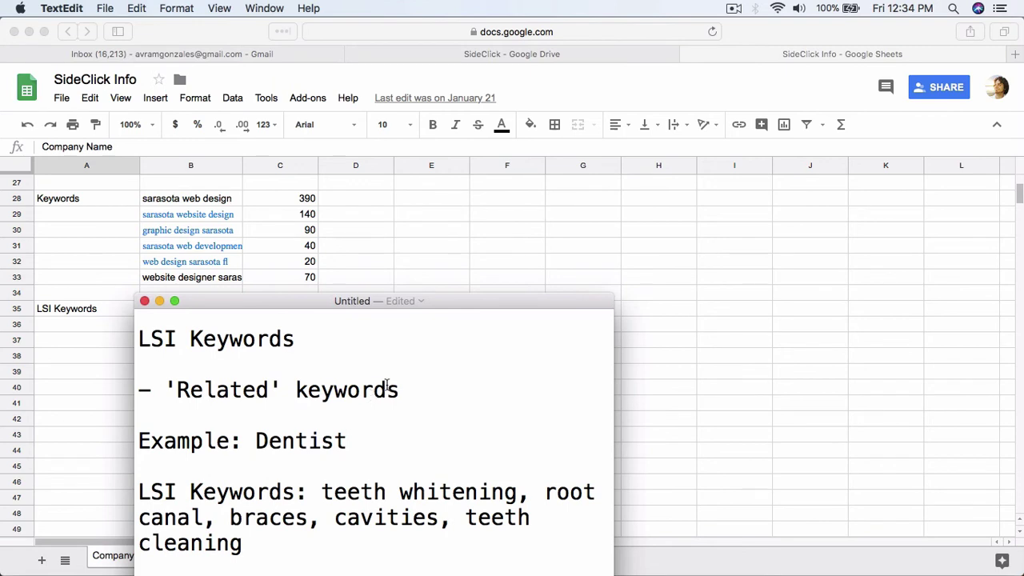
- Highlight the "LSI Keywords" heading and its word "LSI" in the notes, and review the Dentist example keywords
drag(295, 339, 137, 339)
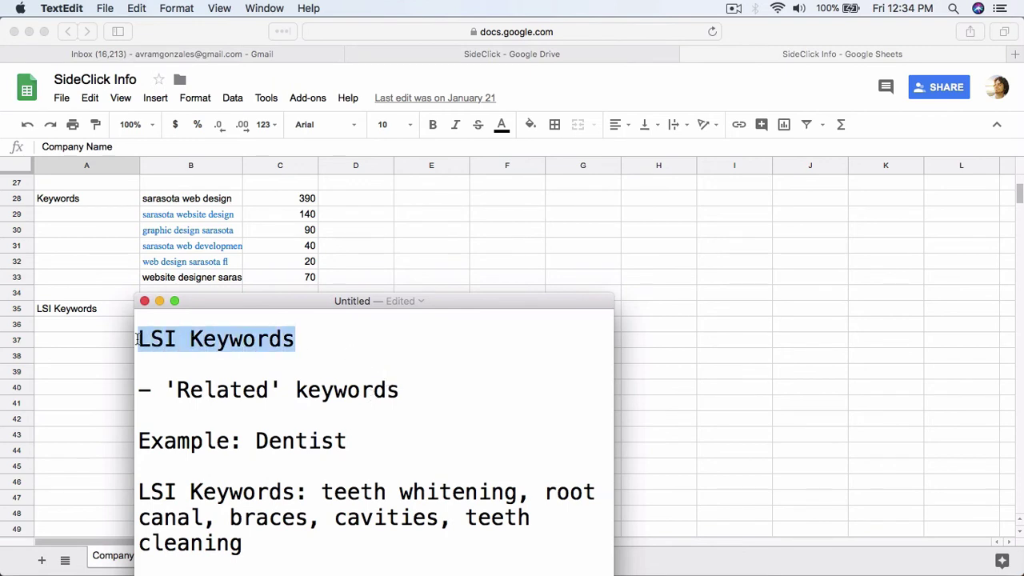
click(402, 361)
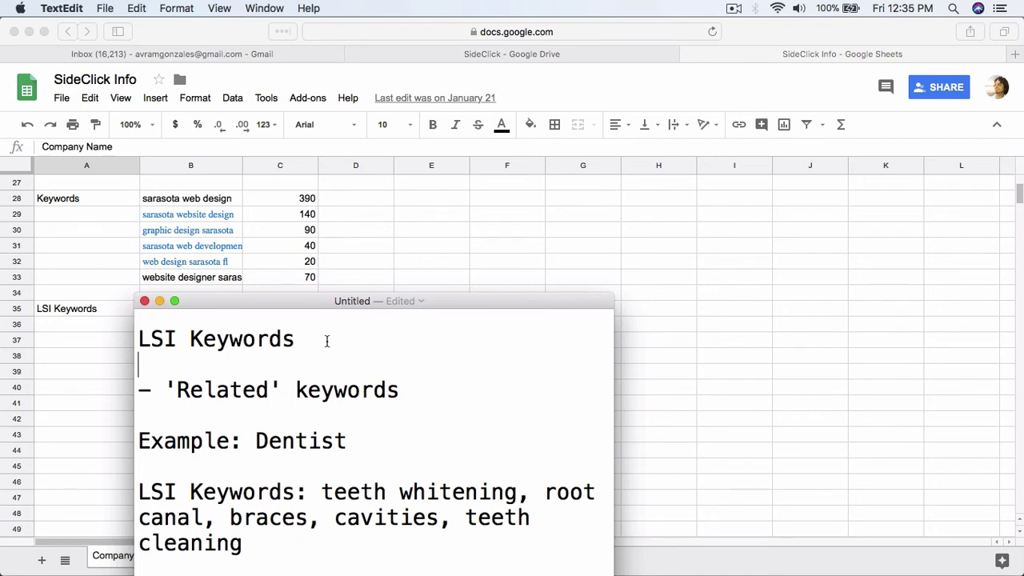
drag(138, 339, 172, 344)
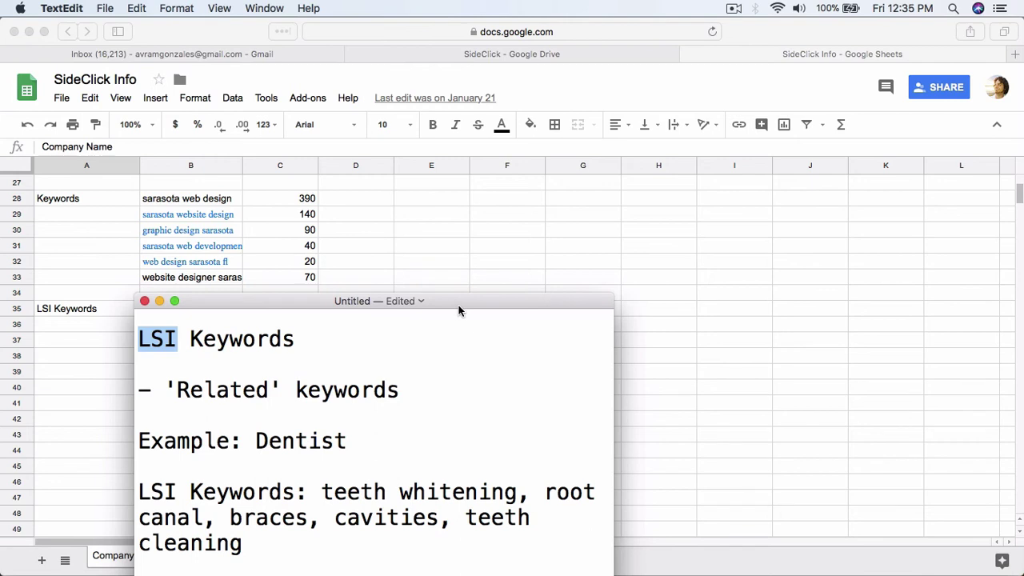
click(390, 331)
mouse_move(451, 302)
mouse_down()
mouse_move(451, 284)
mouse_move(450, 296)
mouse_up()
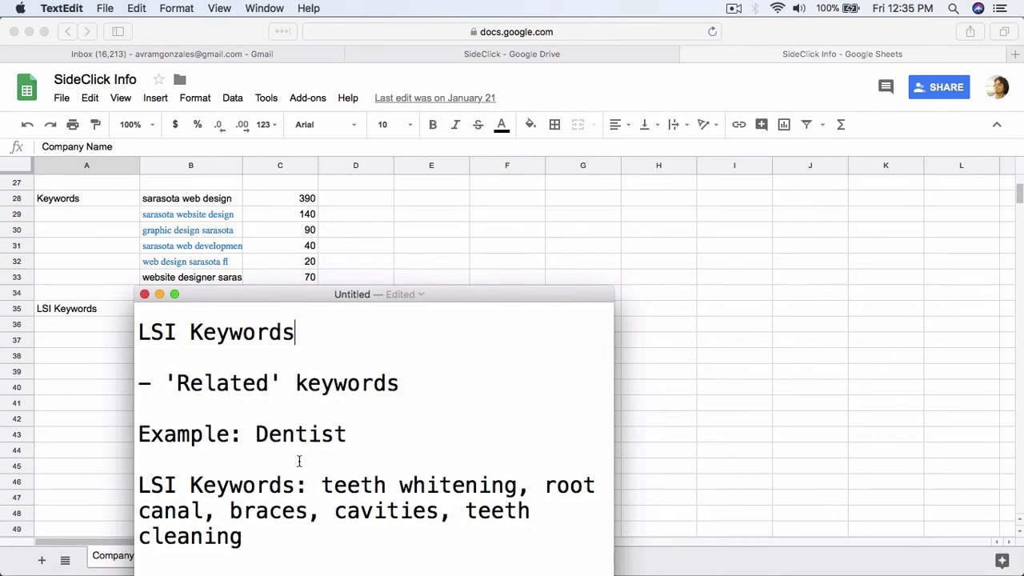
scroll(335, 468, down, 1)
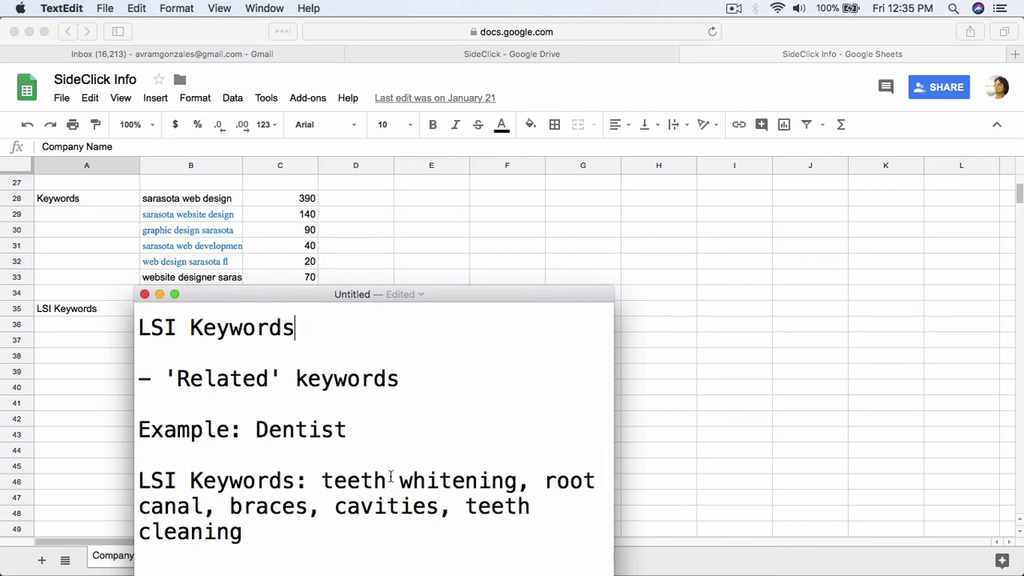
- Highlight "teeth whitening" in the Dentist example, and review the Super Basic KW Research notes and the LSI Keywords section
drag(320, 481, 512, 477)
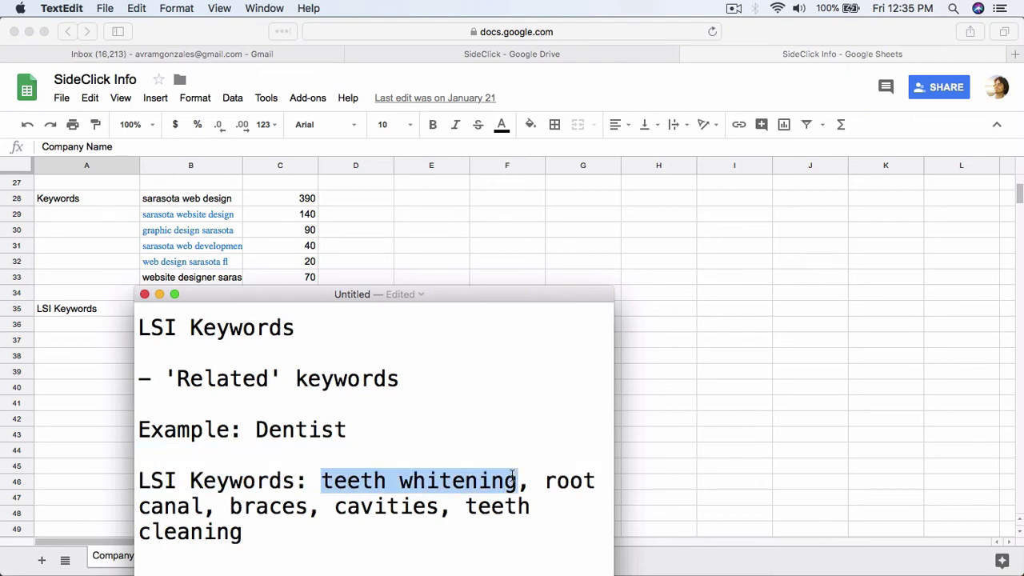
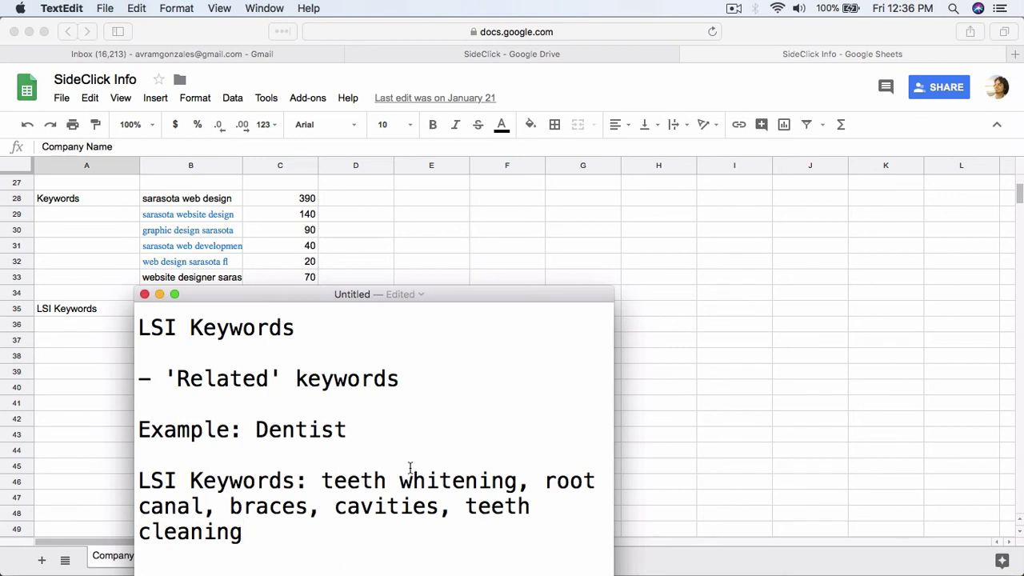
scroll(409, 468, up, 15)
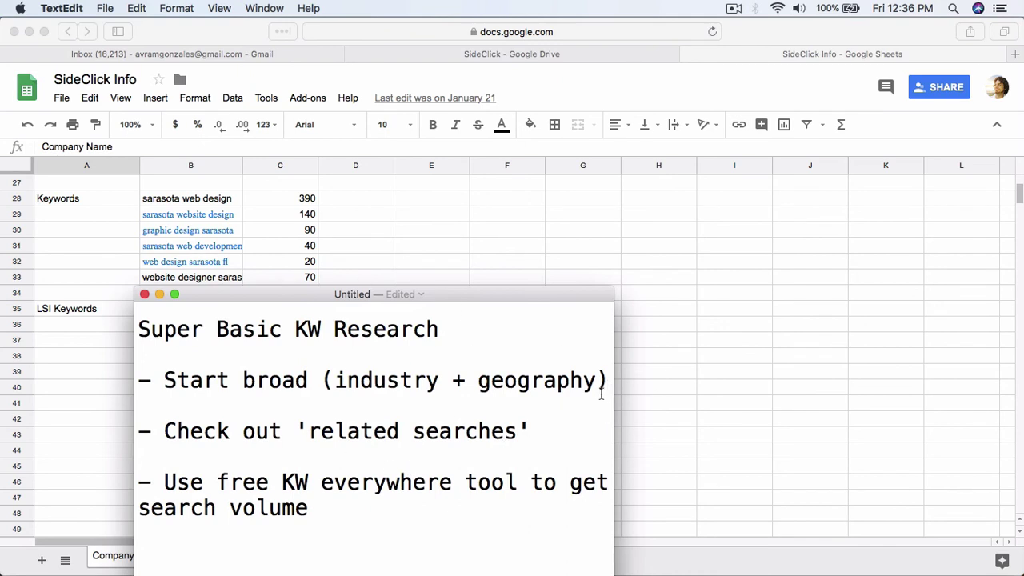
scroll(564, 516, down, 3)
scroll(563, 516, down, 5)
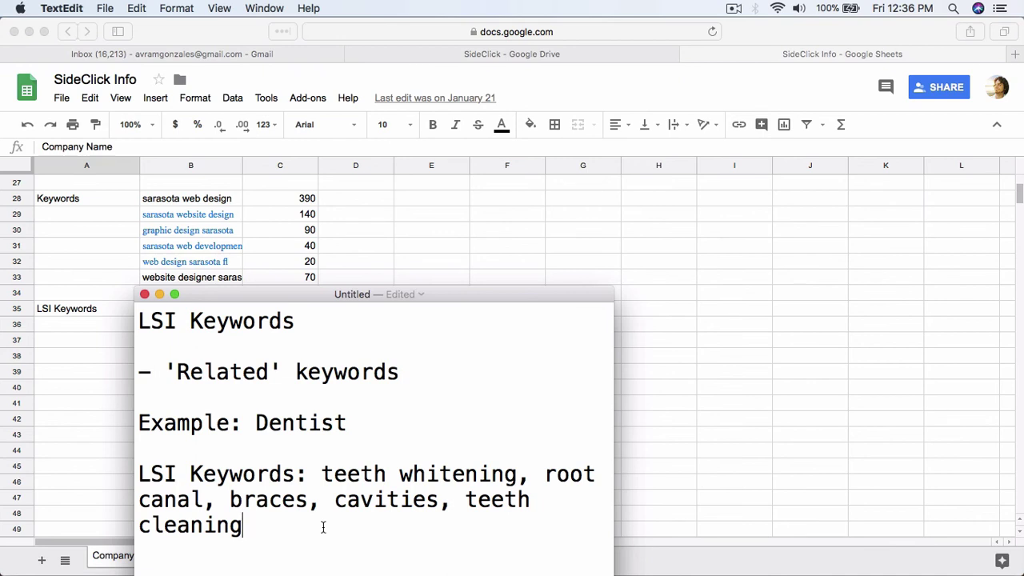
- Move the notes window clear of the sheet's LSI Keywords list, and read the notes on documenting keywords and in-depth keyword research training
scroll(422, 519, down, 10)
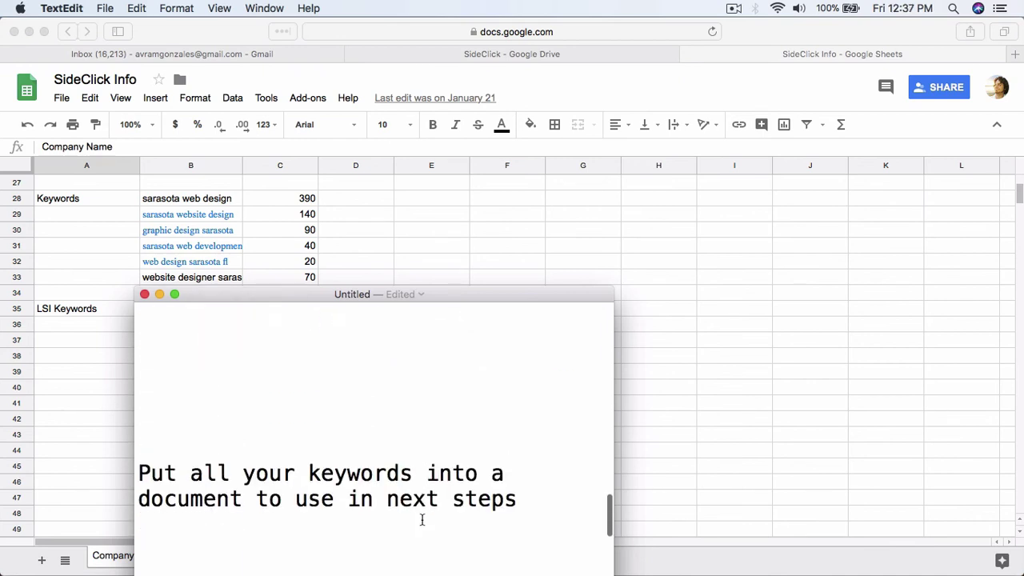
drag(475, 294, 669, 200)
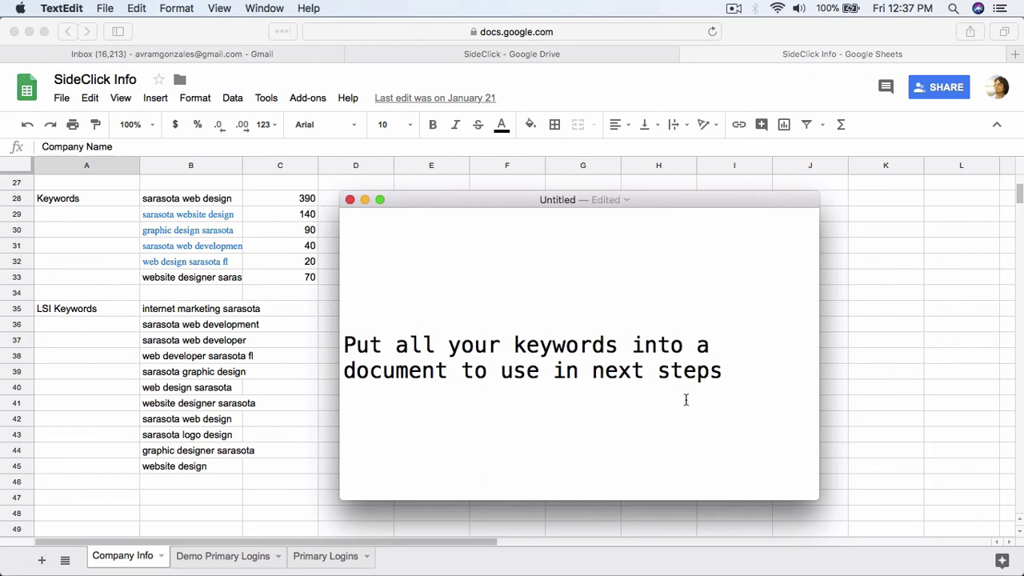
scroll(728, 439, down, 8)
scroll(728, 439, down, 2)
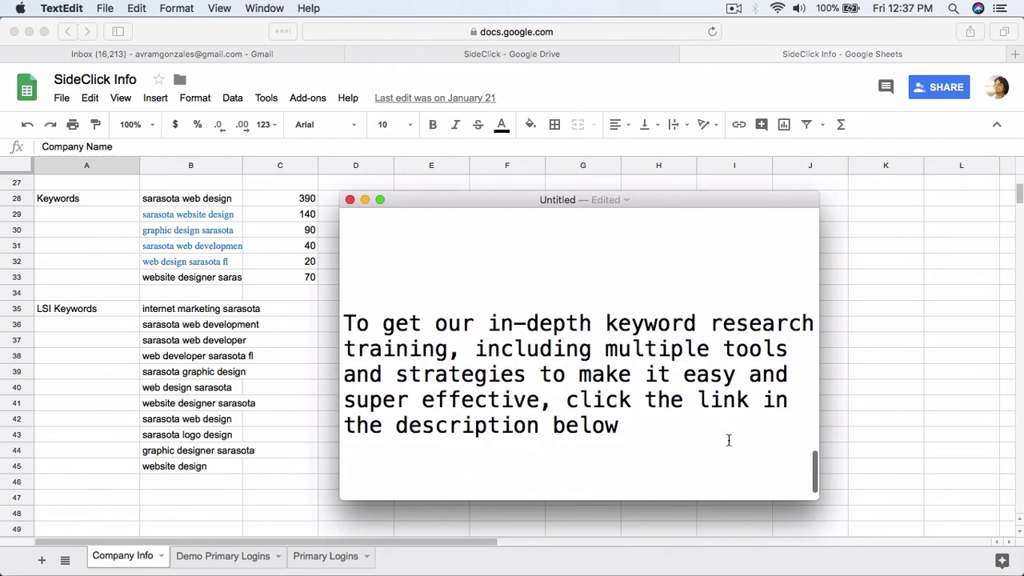